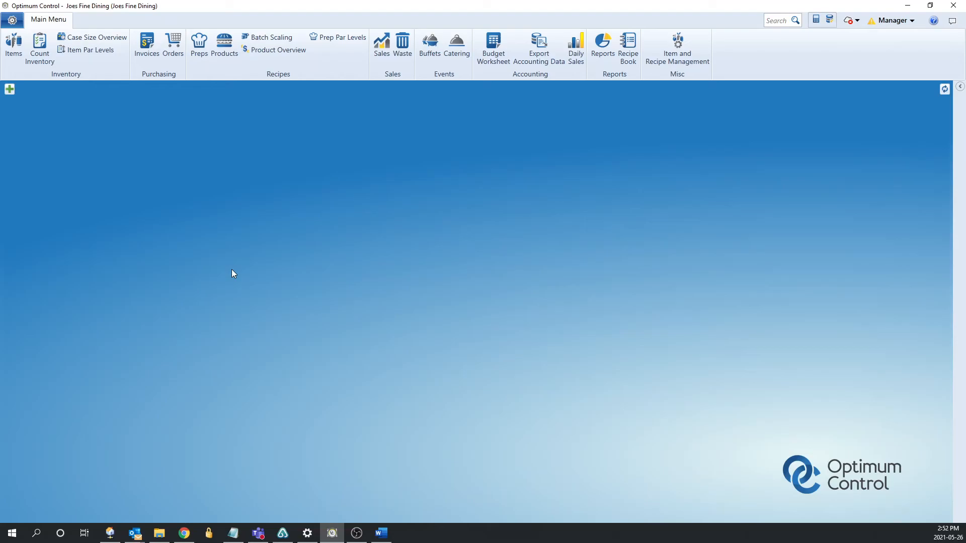
Create a new buffet with the description "daily buffet" and assign it to the Buffet sales group.
{"action": "left_click", "coordinate": [429, 49]}
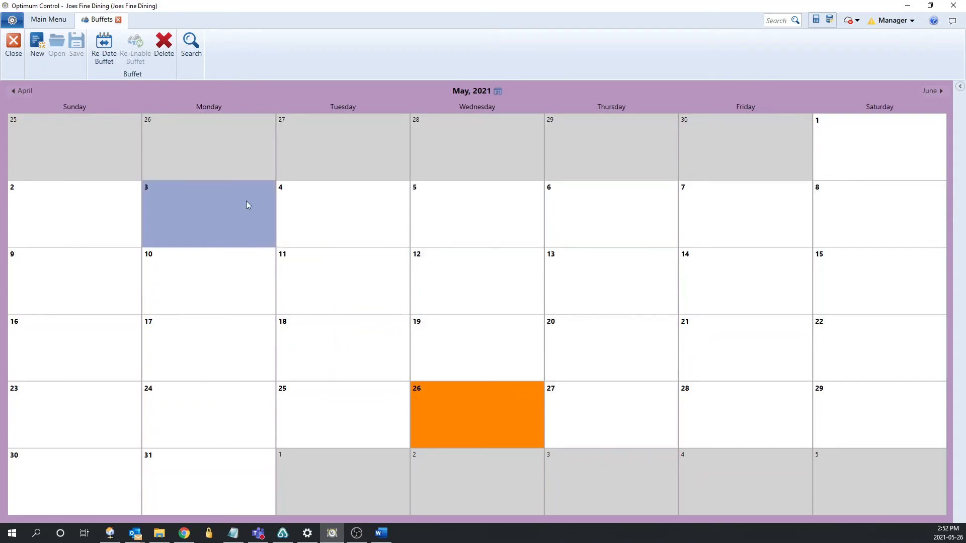
{"action": "left_click", "coordinate": [34, 52]}
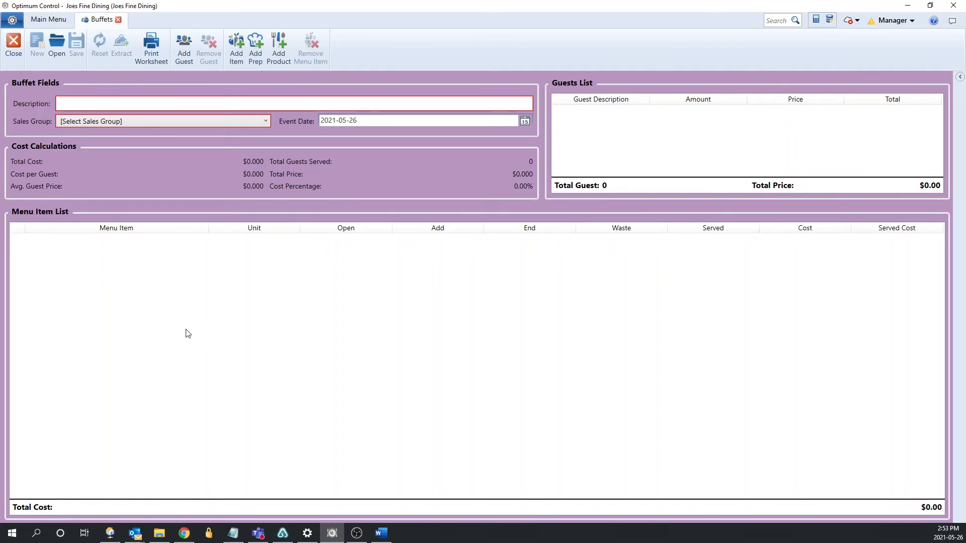
{"action": "left_click", "coordinate": [125, 103]}
{"action": "type", "text": "daily buffet"}
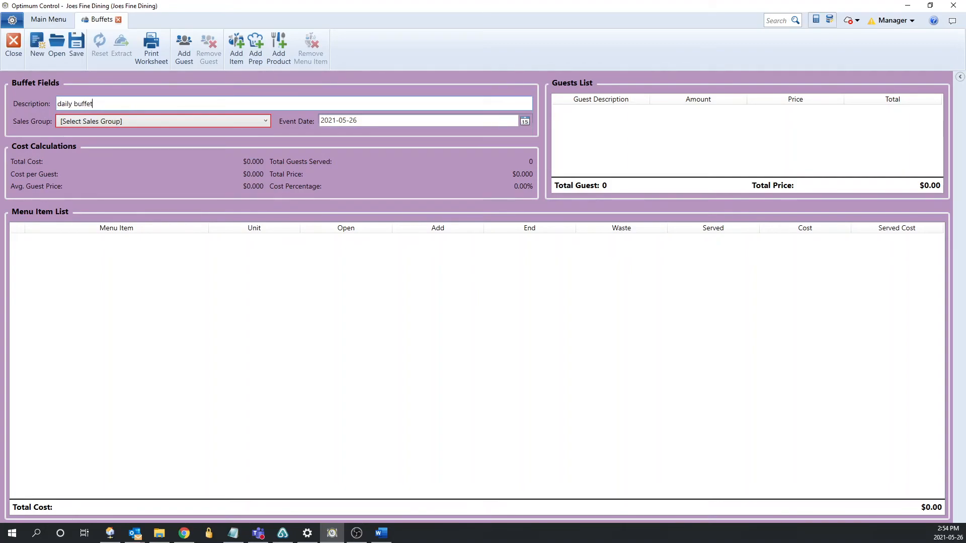
{"action": "left_click", "coordinate": [179, 120]}
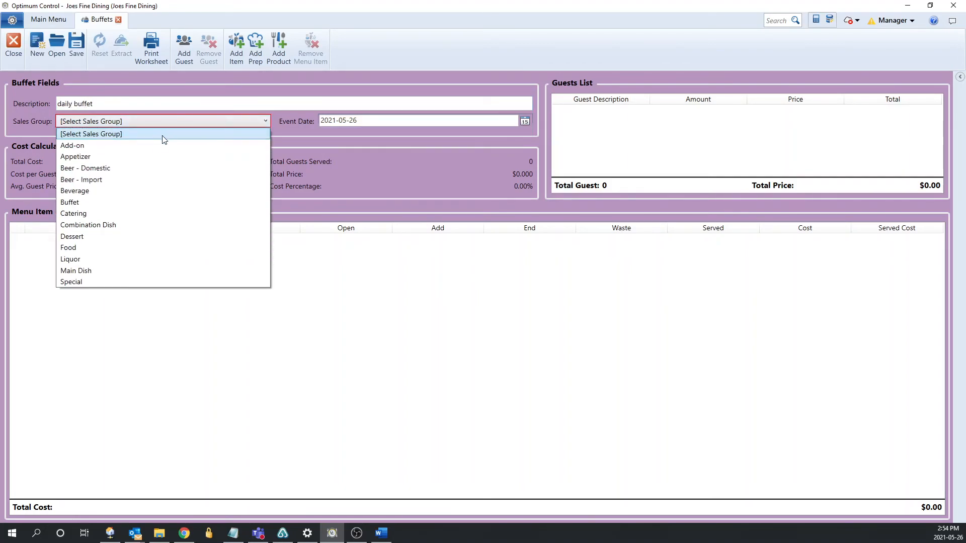
{"action": "left_click", "coordinate": [108, 202]}
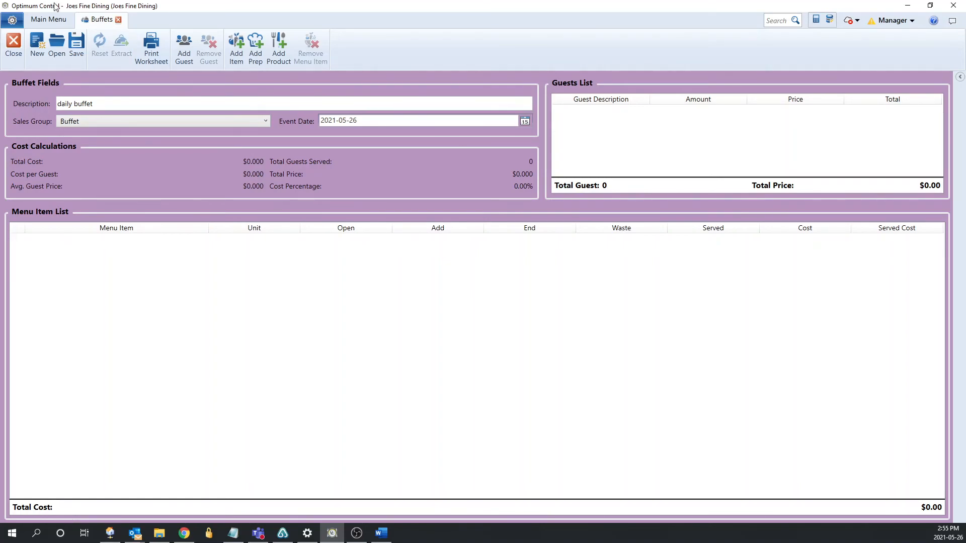
Review the guest types defined in the setup area and return to the open buffet.
{"action": "left_click", "coordinate": [13, 20]}
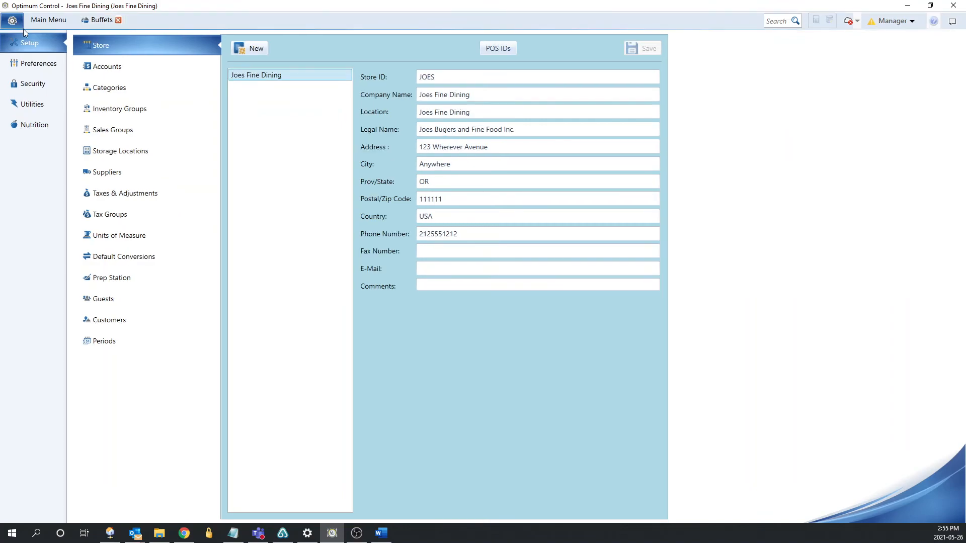
{"action": "left_click", "coordinate": [126, 300]}
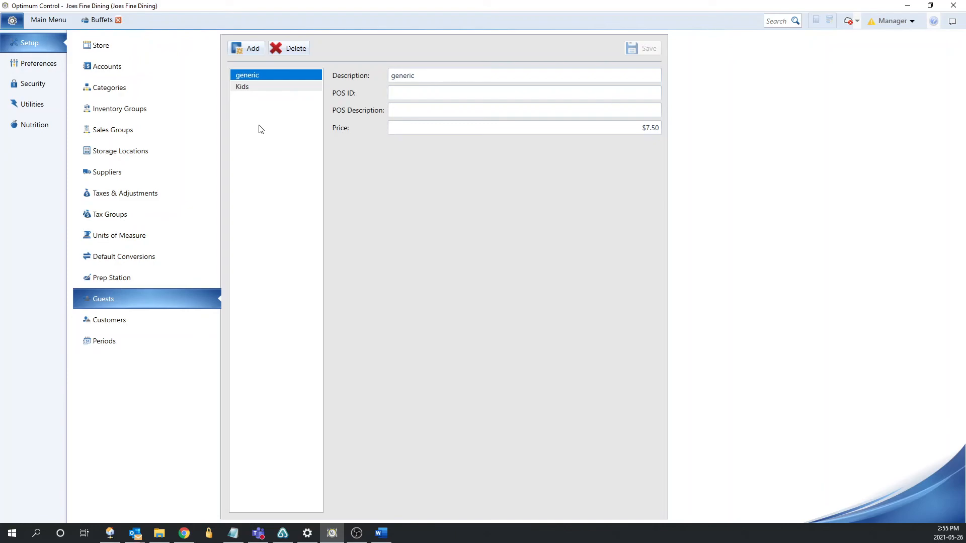
{"action": "left_click", "coordinate": [102, 23]}
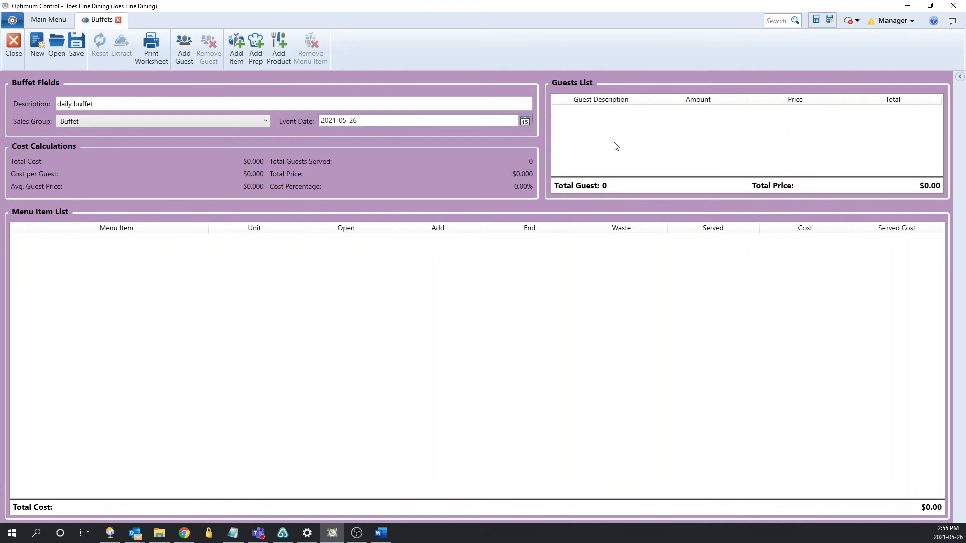
Add the generic guest type to the buffet's guest list with an amount of 50.
{"action": "left_click", "coordinate": [187, 50]}
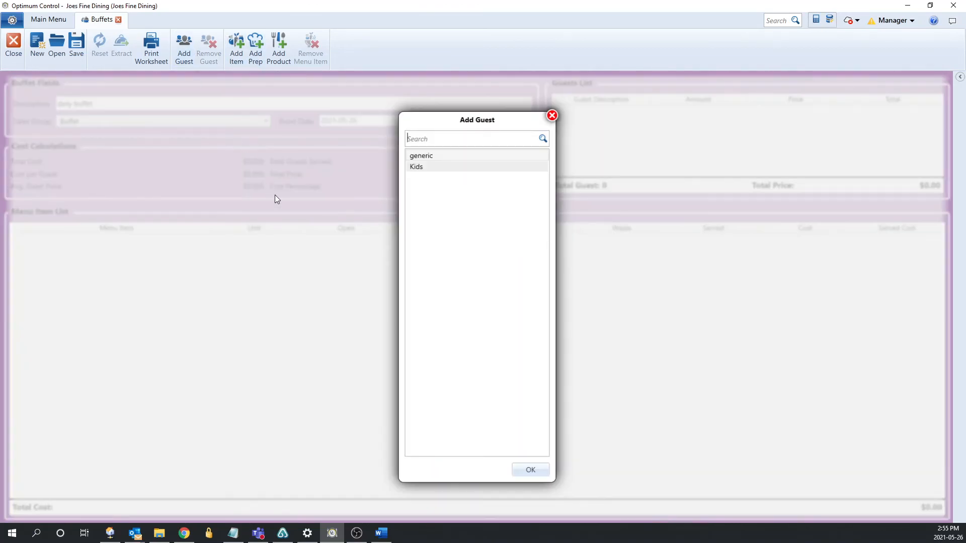
{"action": "double_click", "coordinate": [426, 156]}
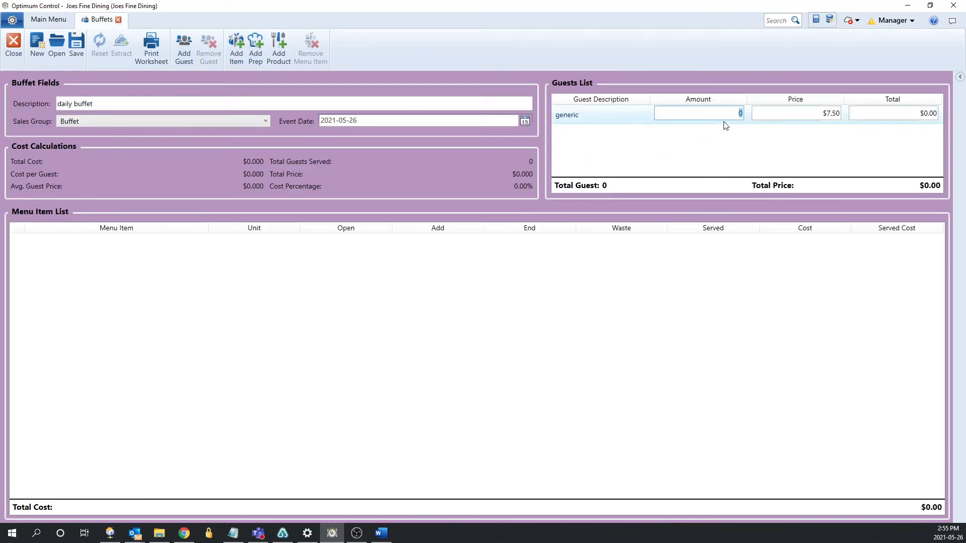
{"action": "type", "text": "50"}
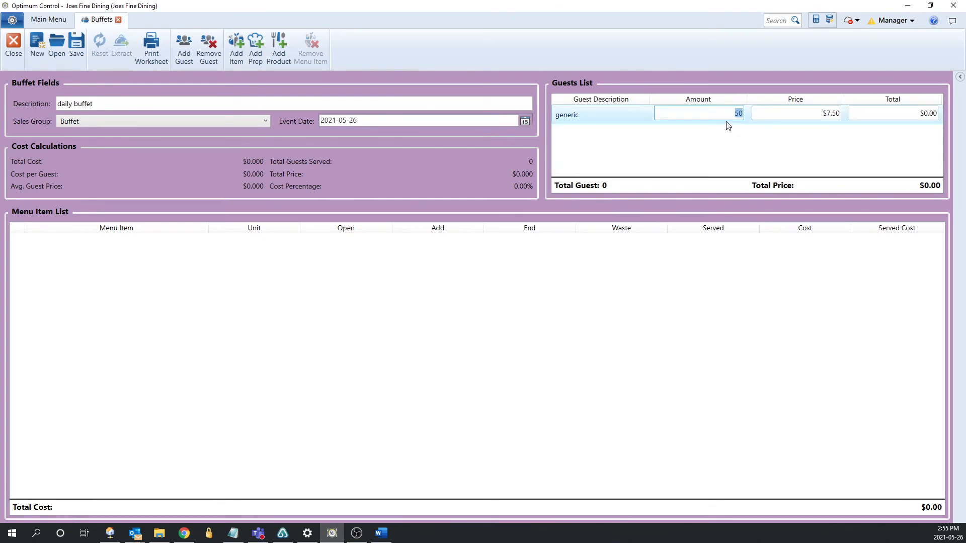
{"action": "left_click", "coordinate": [781, 110]}
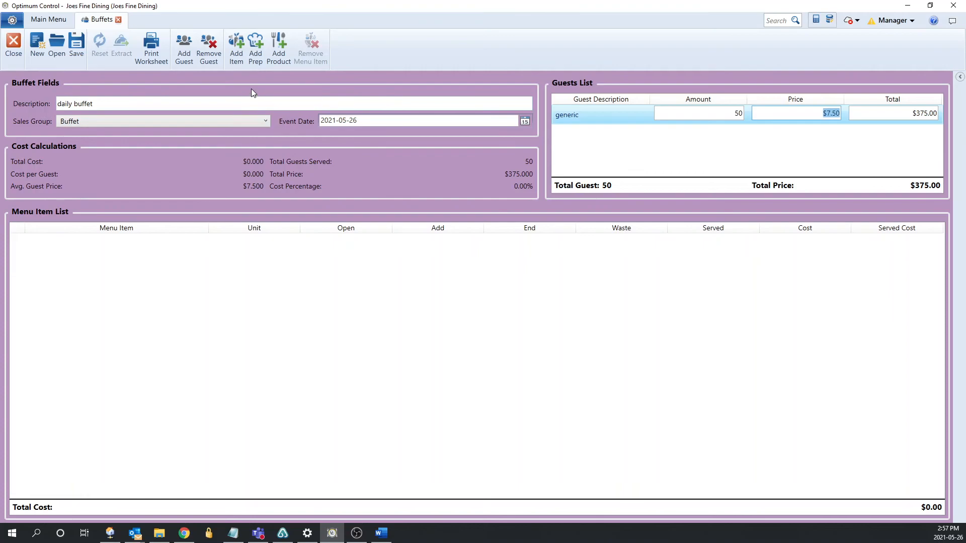
Add the Carrots inventory item to the buffet's menu list, using ounce (weight) as its unit.
{"action": "left_click", "coordinate": [236, 44]}
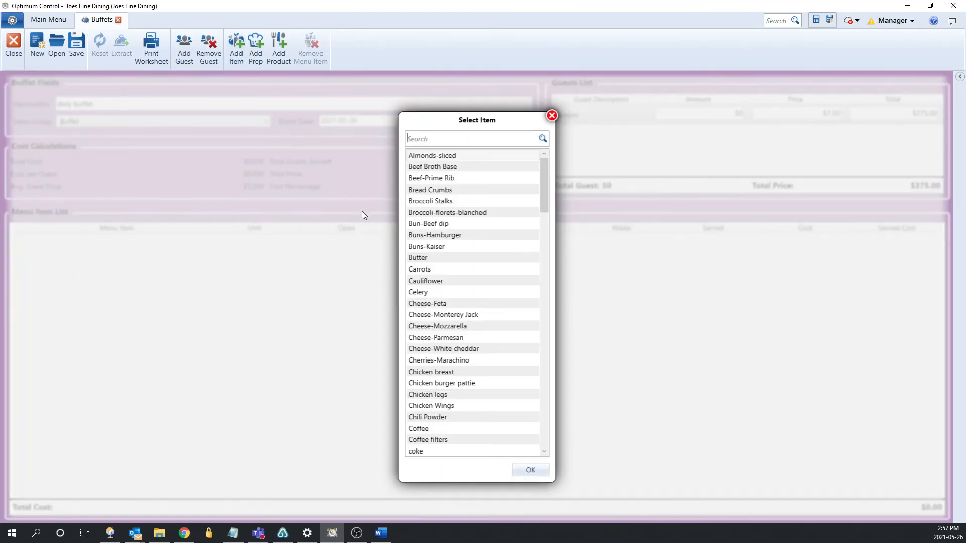
{"action": "double_click", "coordinate": [429, 271]}
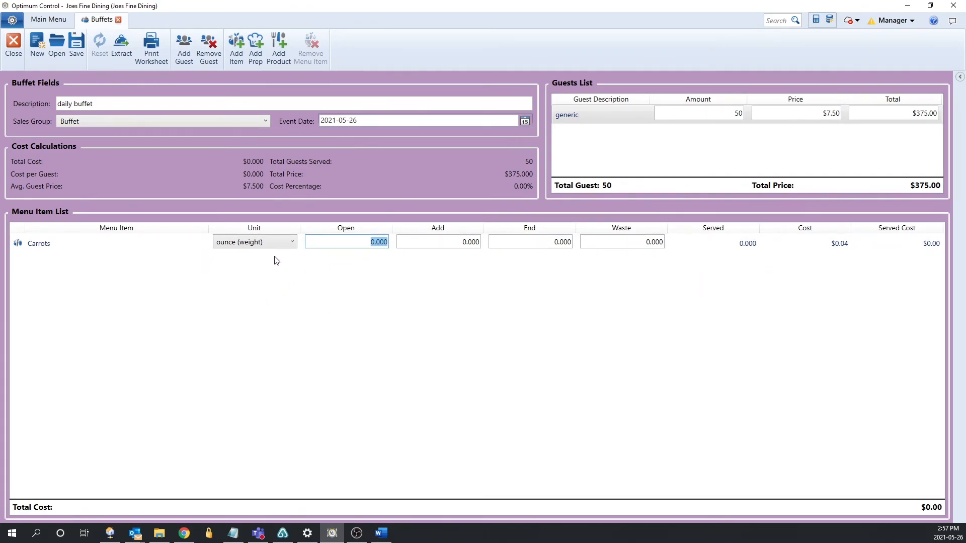
{"action": "left_click", "coordinate": [273, 244]}
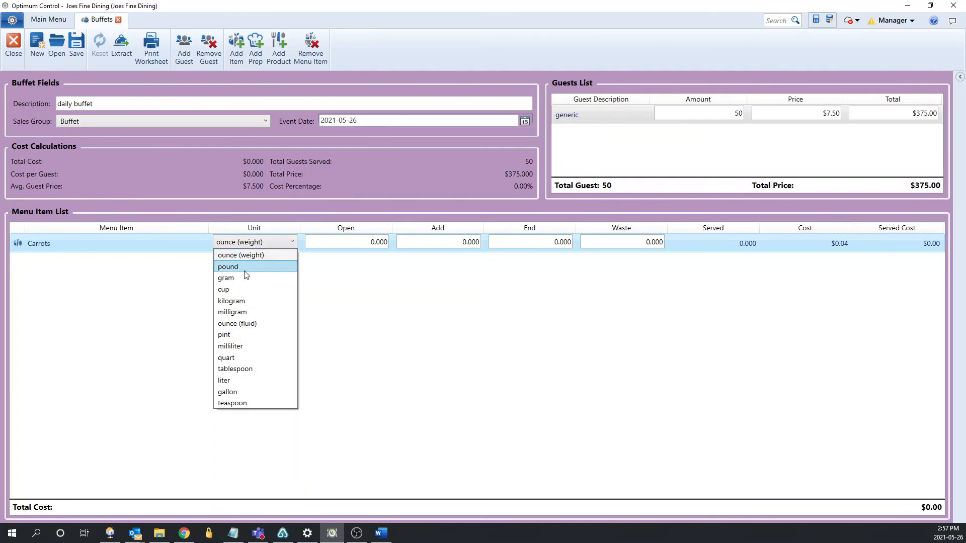
{"action": "left_click", "coordinate": [247, 258]}
{"action": "left_click", "coordinate": [378, 242]}
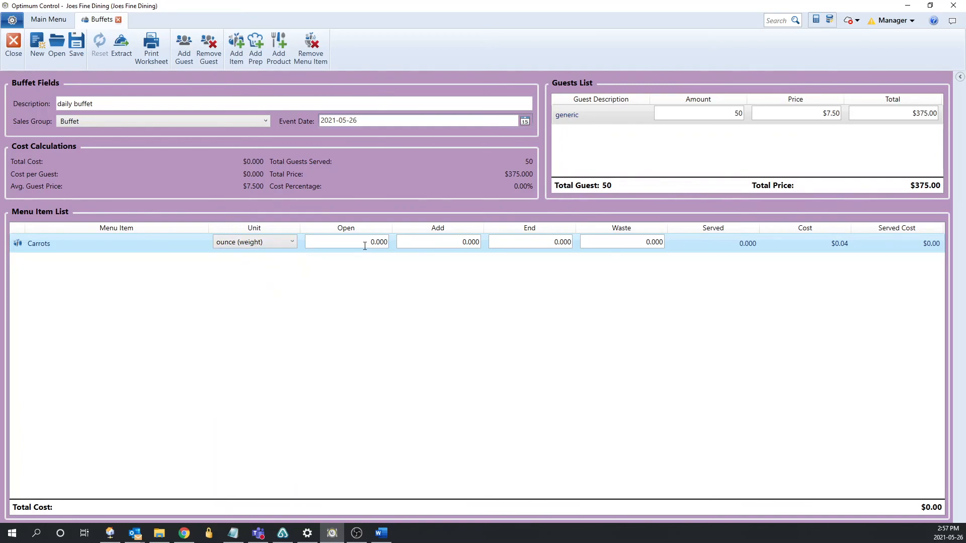
{"action": "left_click", "coordinate": [477, 244]}
{"action": "left_click", "coordinate": [528, 242]}
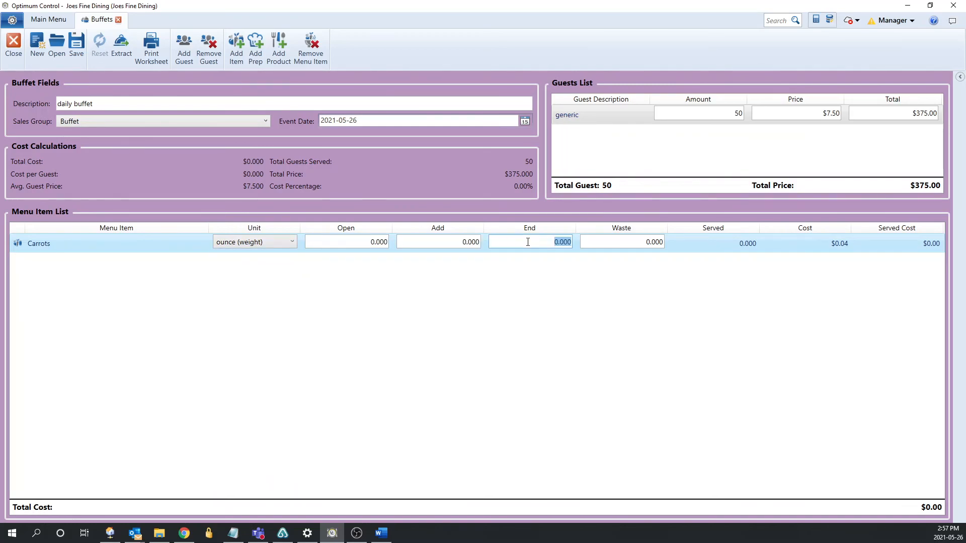
{"action": "left_click", "coordinate": [614, 243]}
Enter the Carrots quantities: 16 for Open, 16 for Add, 5 for End and 5 for Waste.
{"action": "left_click", "coordinate": [388, 242]}
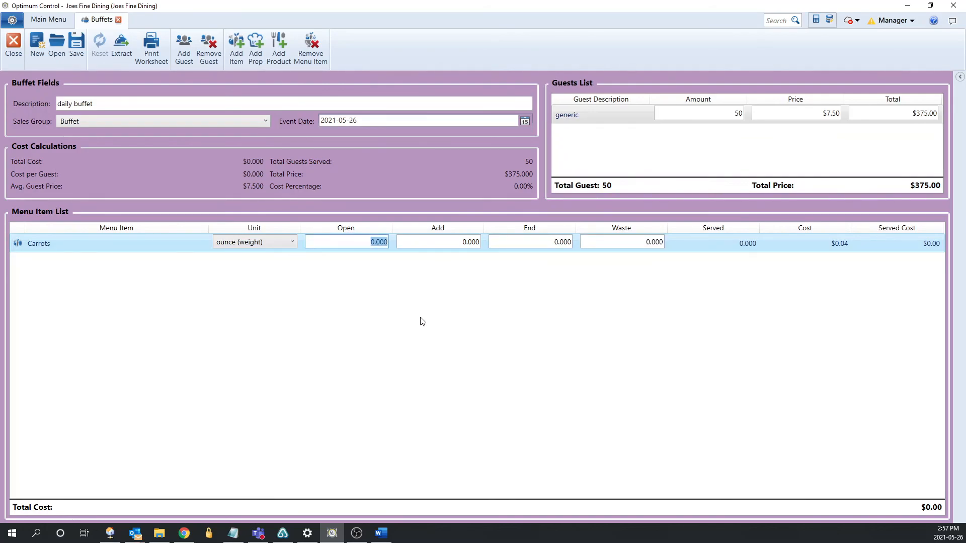
{"action": "type", "text": "16"}
{"action": "left_click", "coordinate": [443, 242]}
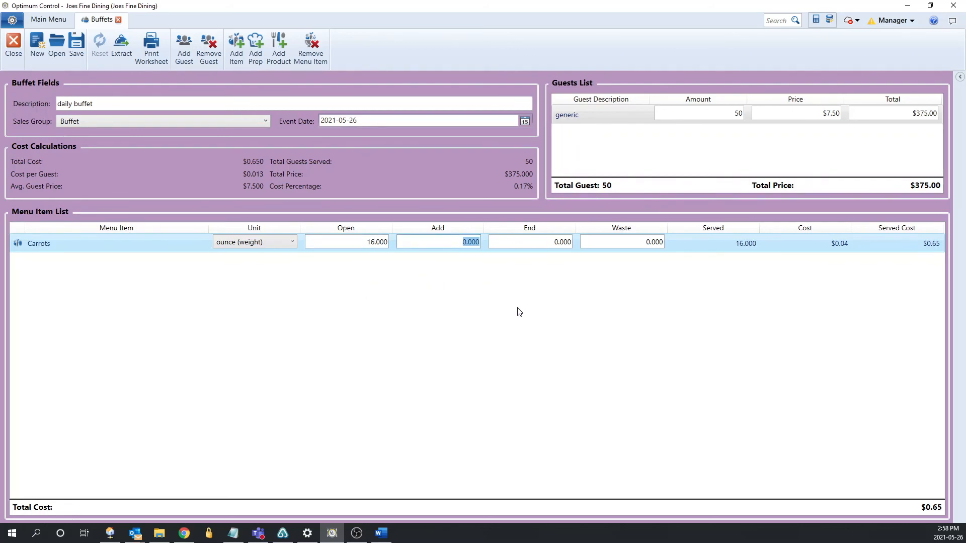
{"action": "type", "text": "16"}
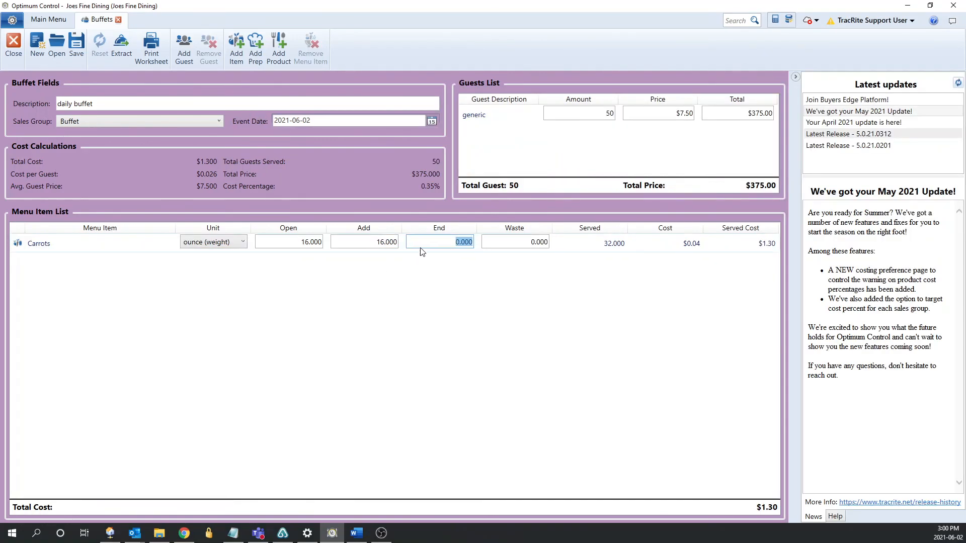
{"action": "key", "text": "Tab"}
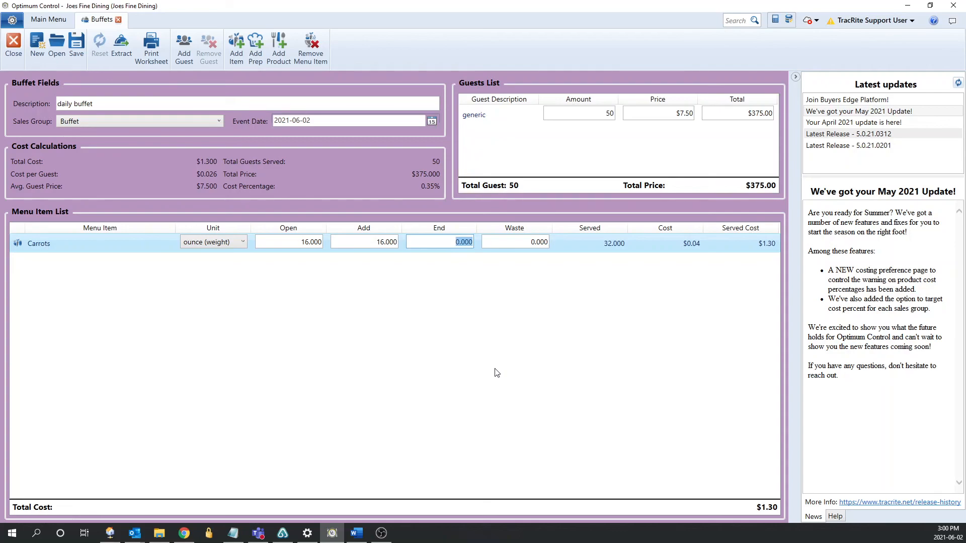
{"action": "type", "text": "5"}
{"action": "left_click", "coordinate": [513, 247]}
{"action": "type", "text": "5"}
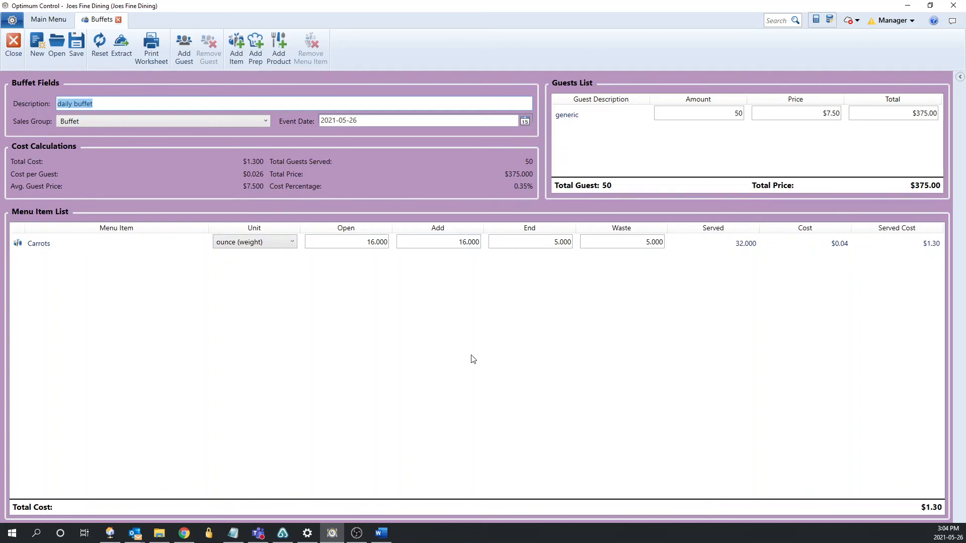
Save the daily buffet and extract it, acknowledging the completion message.
{"action": "left_click", "coordinate": [73, 57]}
{"action": "left_click", "coordinate": [121, 55]}
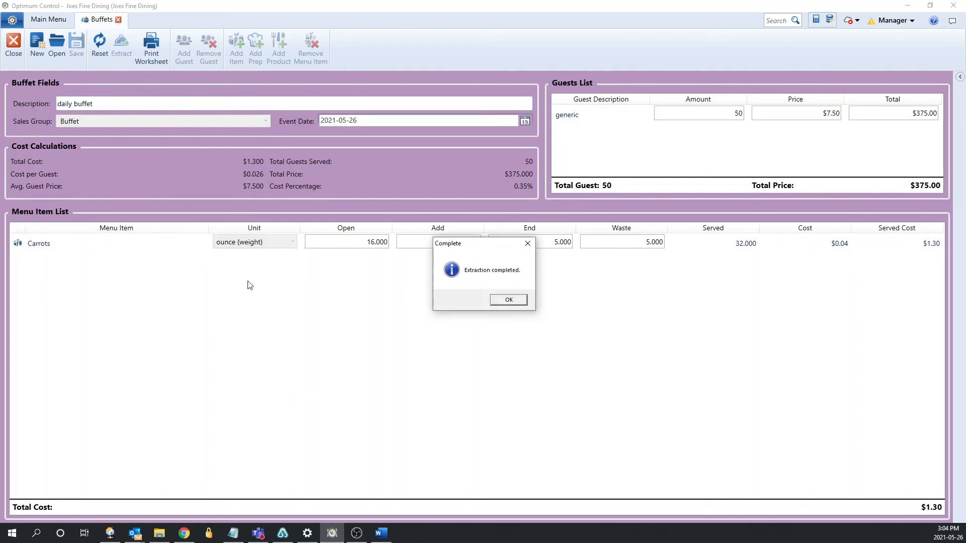
{"action": "left_click", "coordinate": [504, 302]}
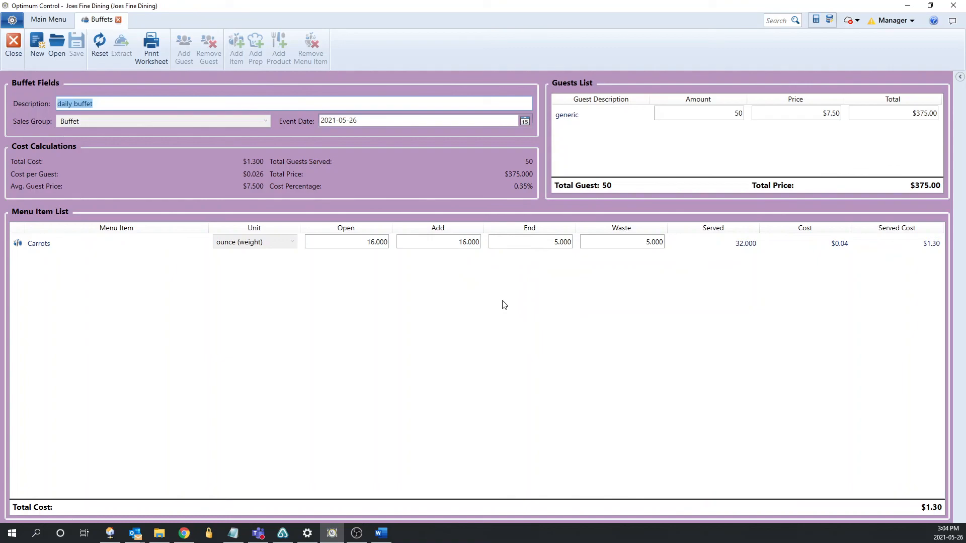